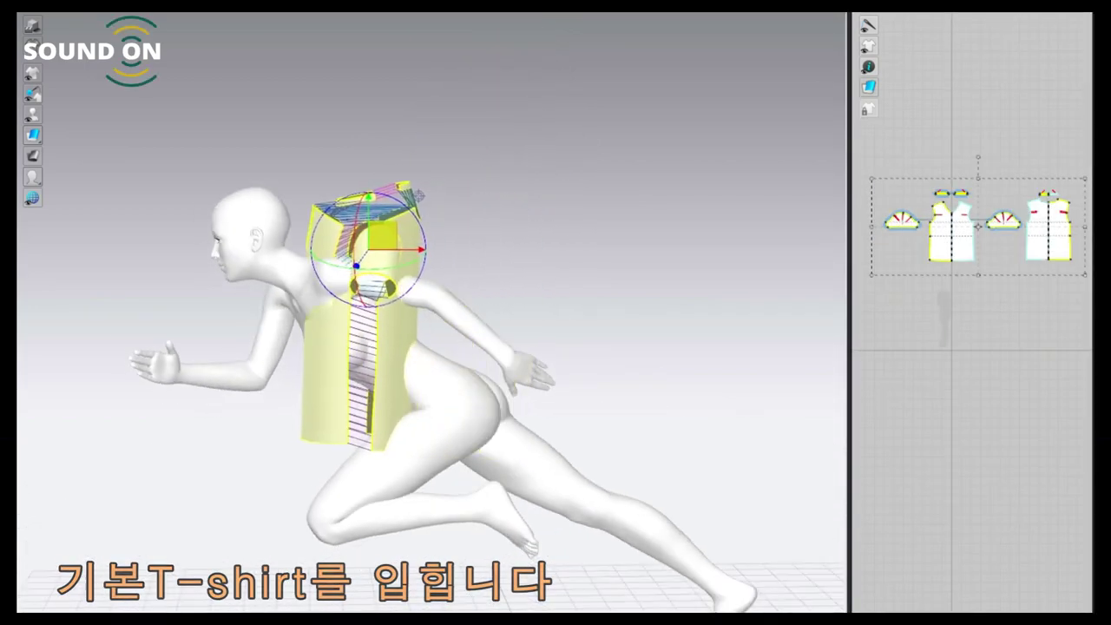
Step: Rotate the shirt pieces to lie along the avatar's back, then select the sleeve, back and collar pieces
left_click_drag(417, 196, 372, 236)
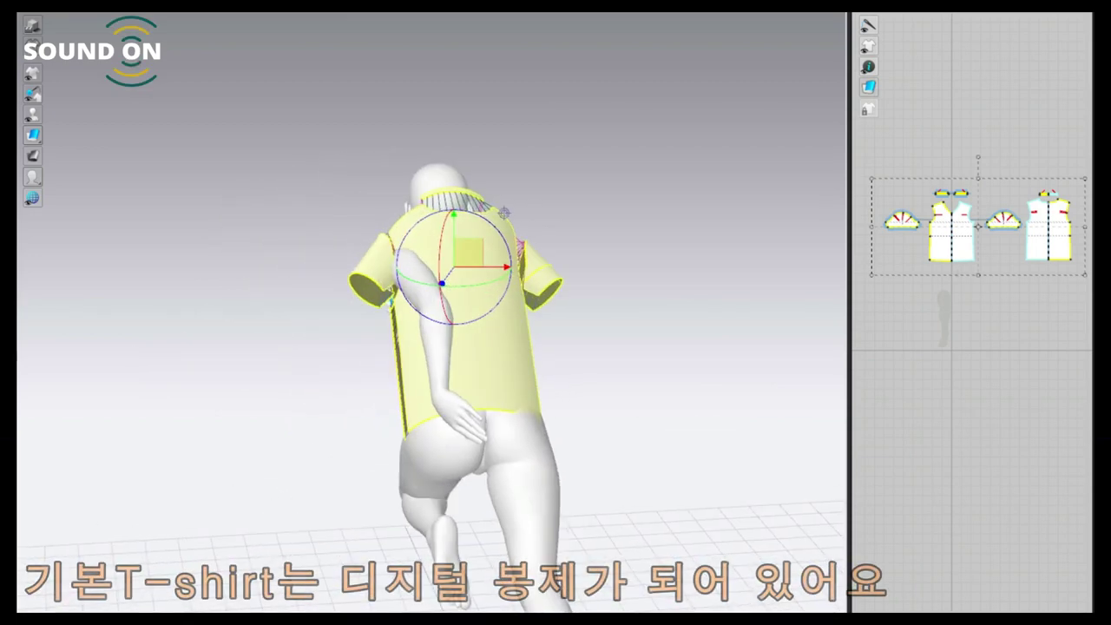
right_click_drag(504, 212, 447, 219)
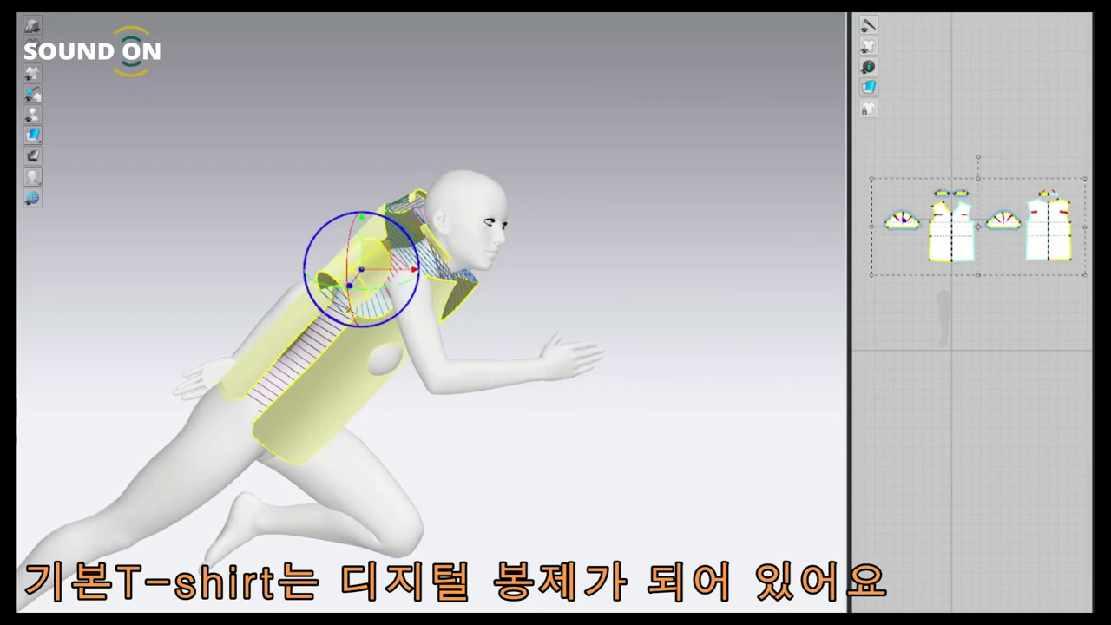
left_click(360, 260)
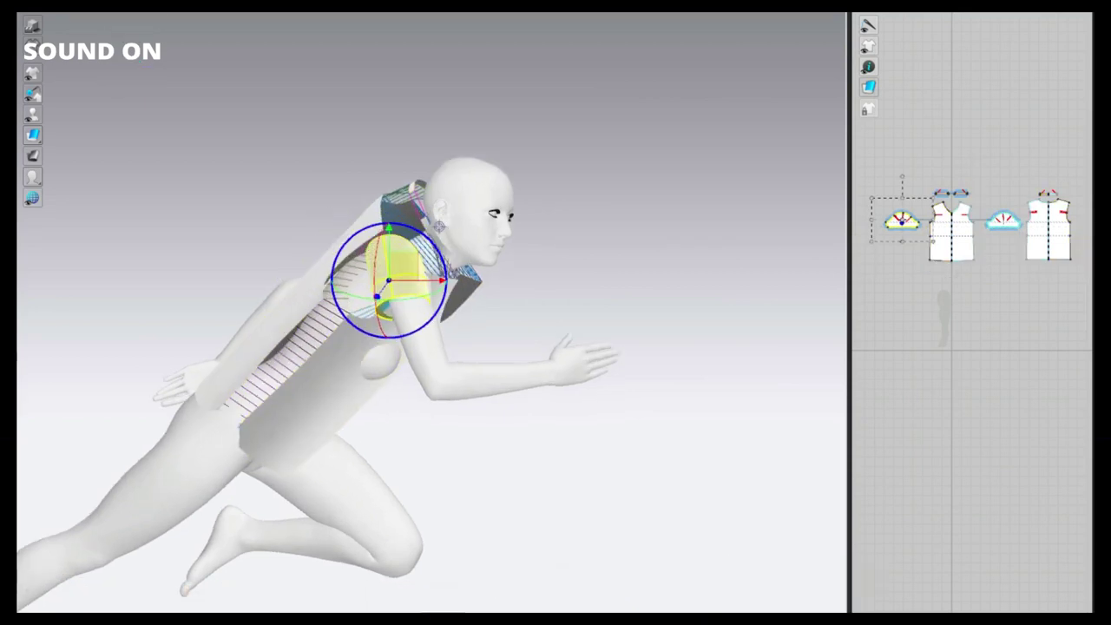
scroll(391, 286, "up", 3)
left_click(323, 222)
mouse_move(323, 222)
right_mouse_down()
mouse_move(382, 208)
mouse_move(364, 198)
right_mouse_up()
left_click(365, 188)
left_click(569, 196)
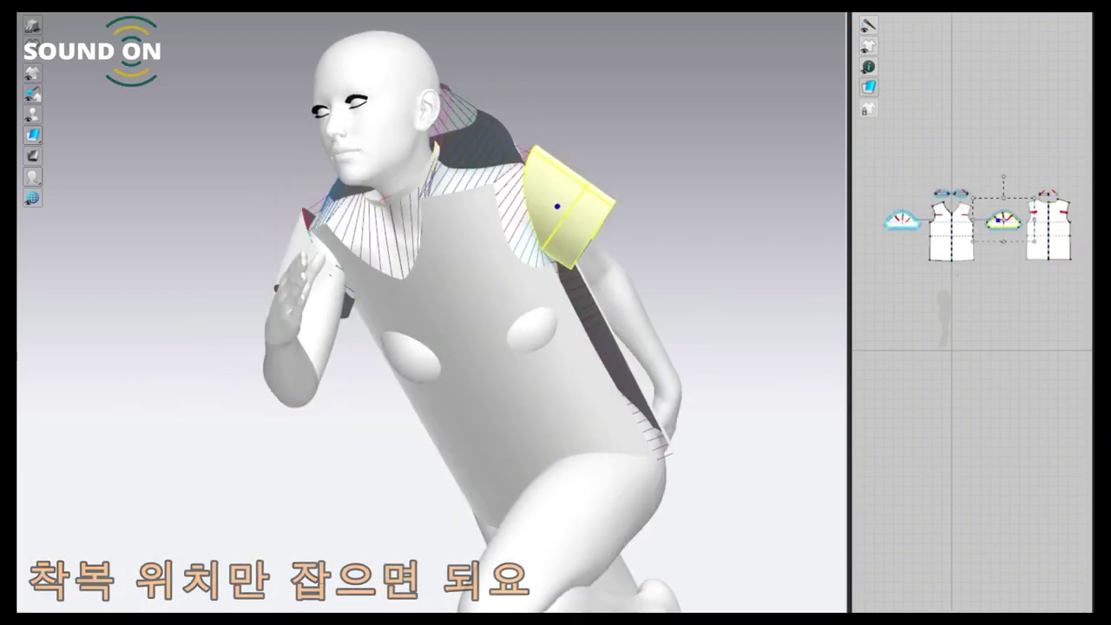
right_click_drag(569, 195, 460, 202)
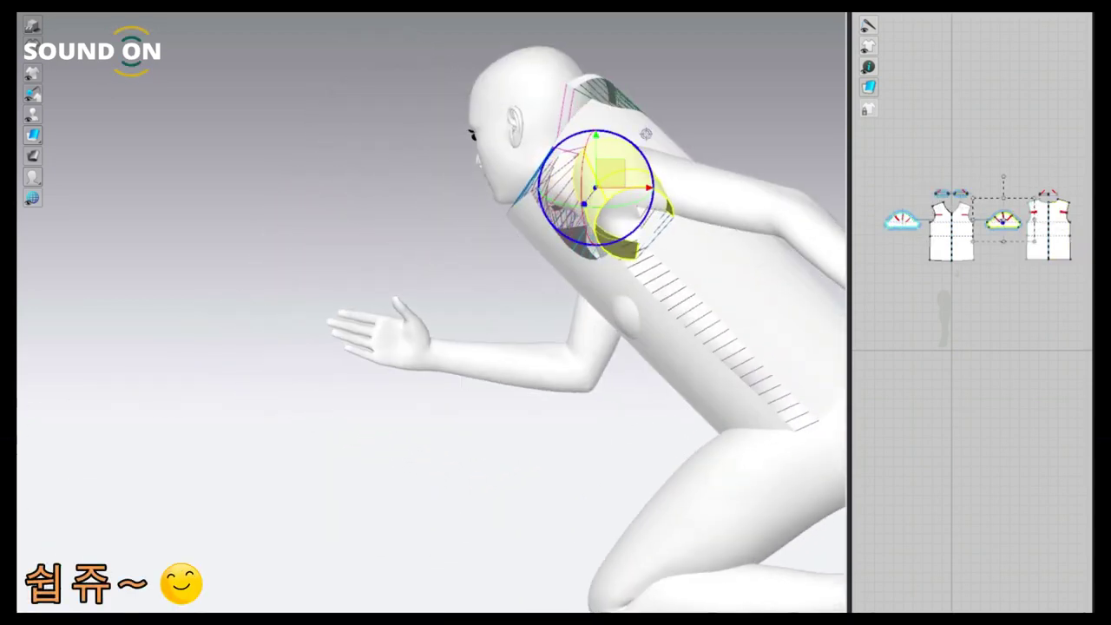
Step: Shift the right sleeve over the shoulder and simulate so the shirt drapes onto the avatar
left_click_drag(646, 133, 679, 129)
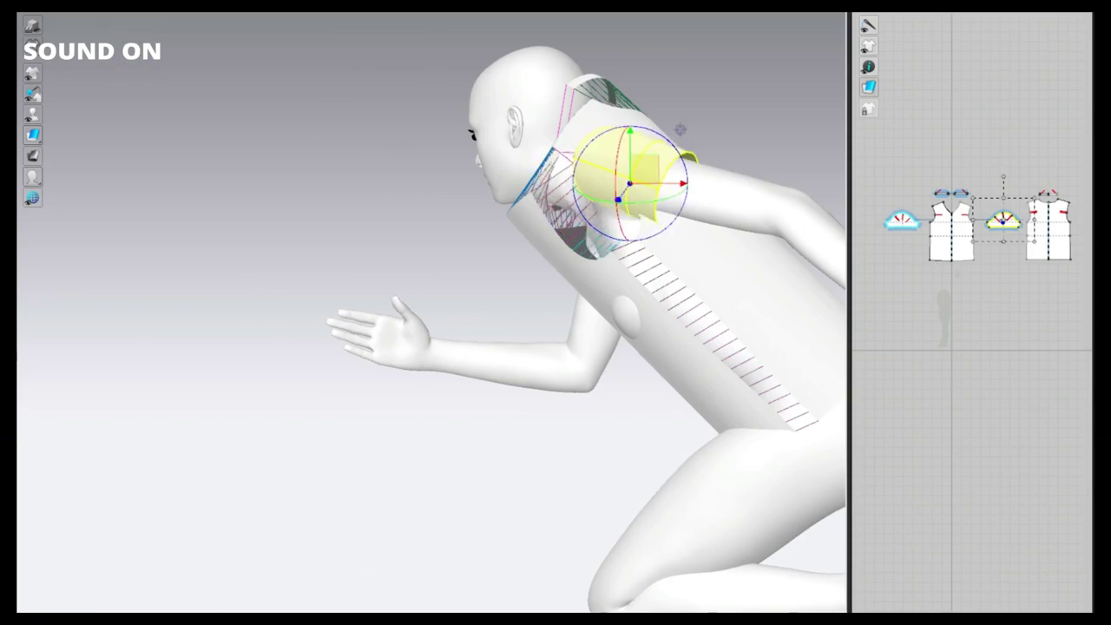
right_click_drag(680, 130, 439, 194)
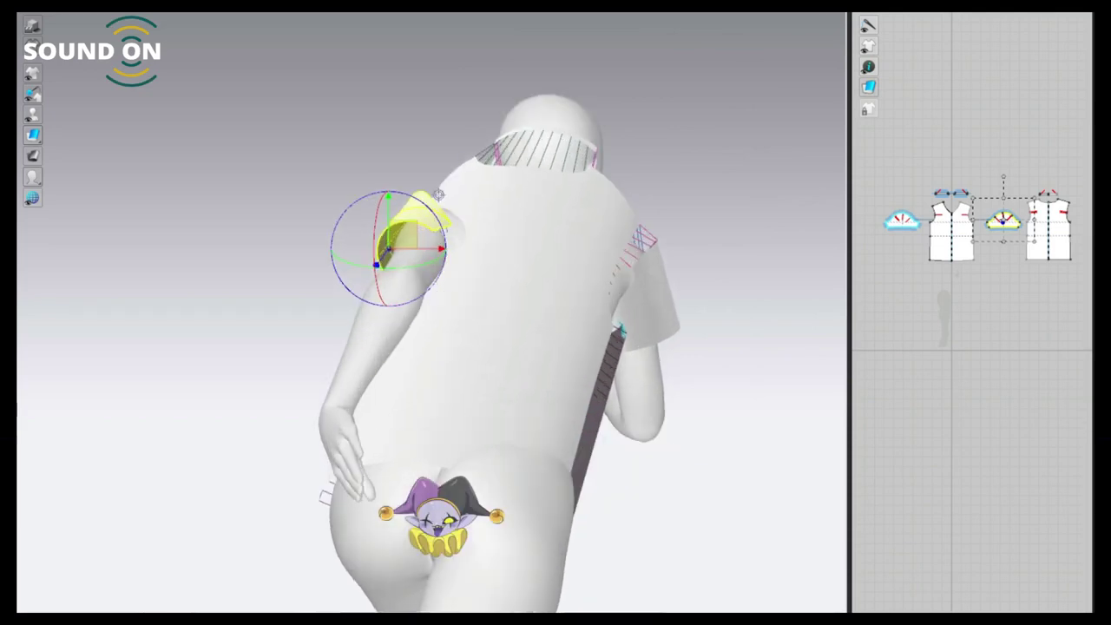
left_click(573, 315)
right_click_drag(439, 195, 608, 217)
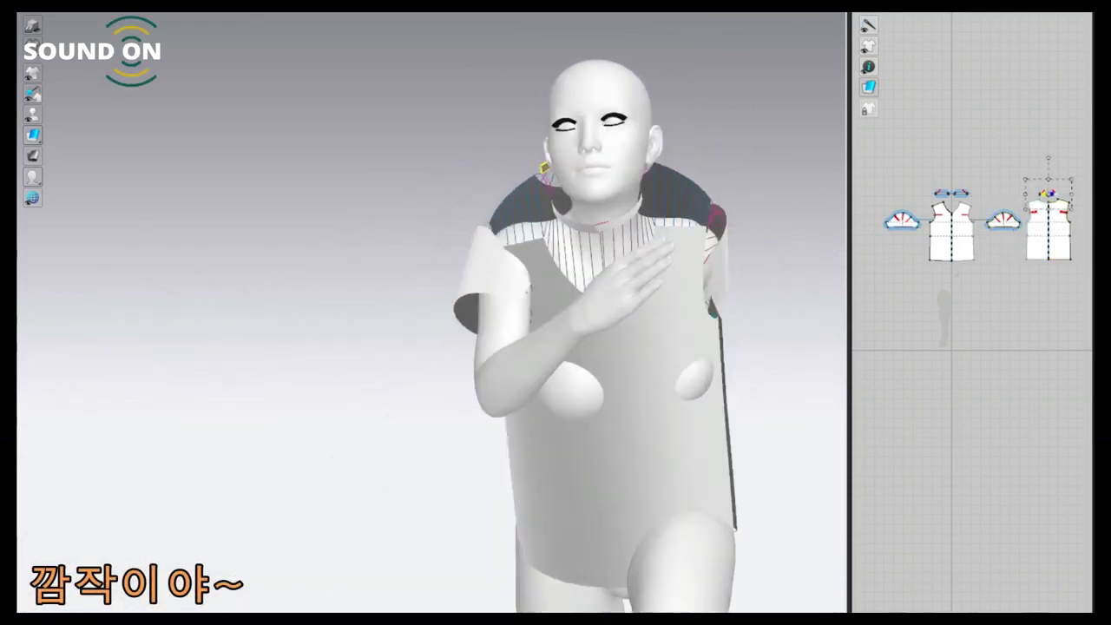
key("space")
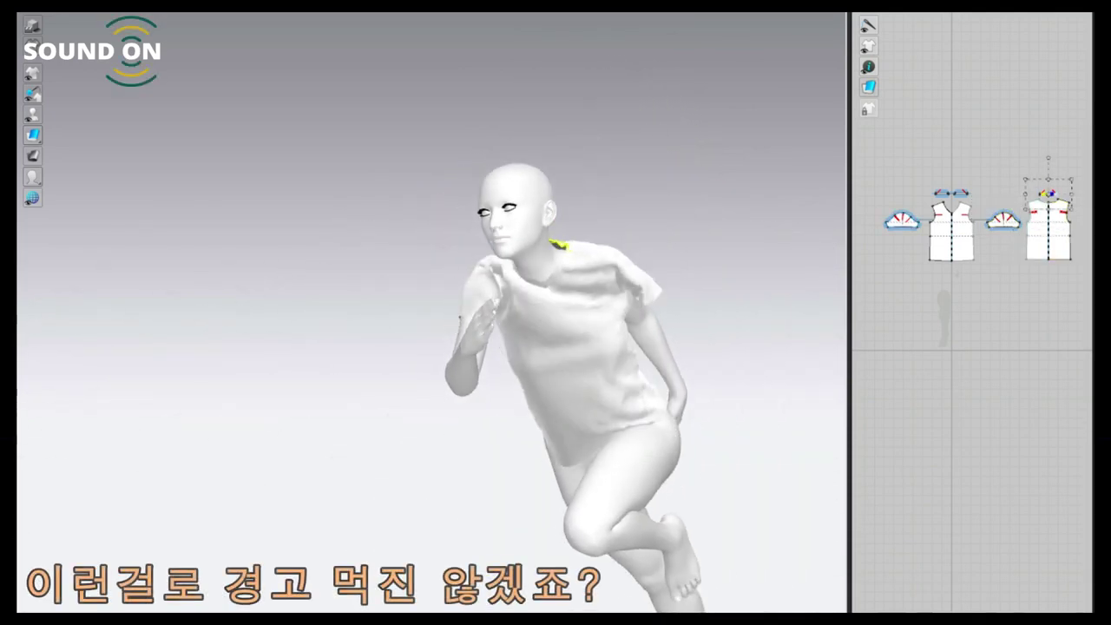
left_click(535, 343)
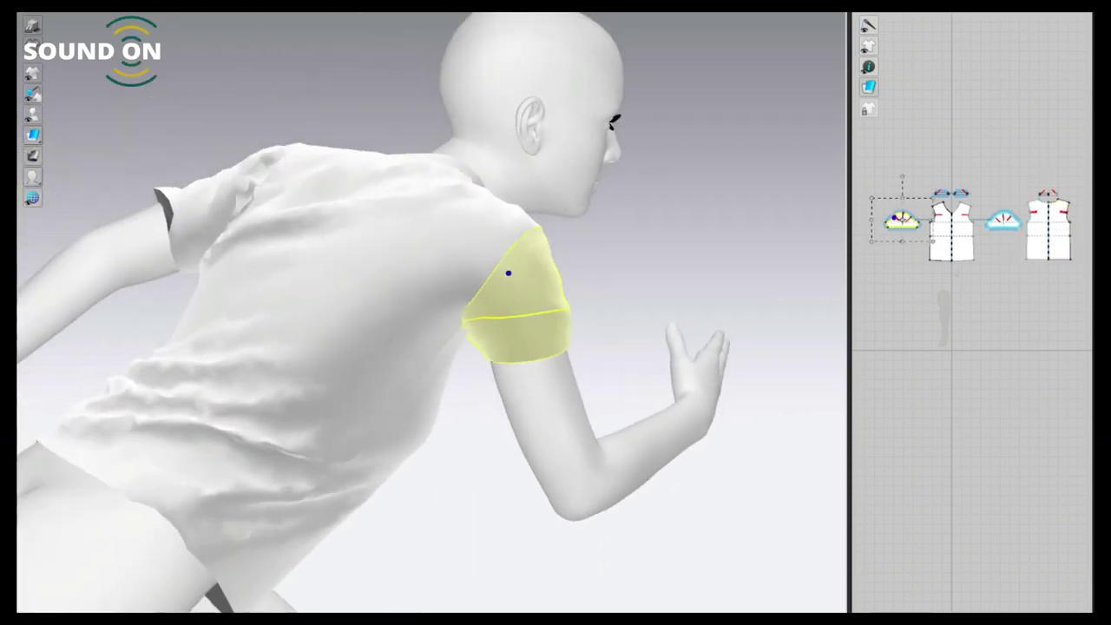
left_click(235, 478)
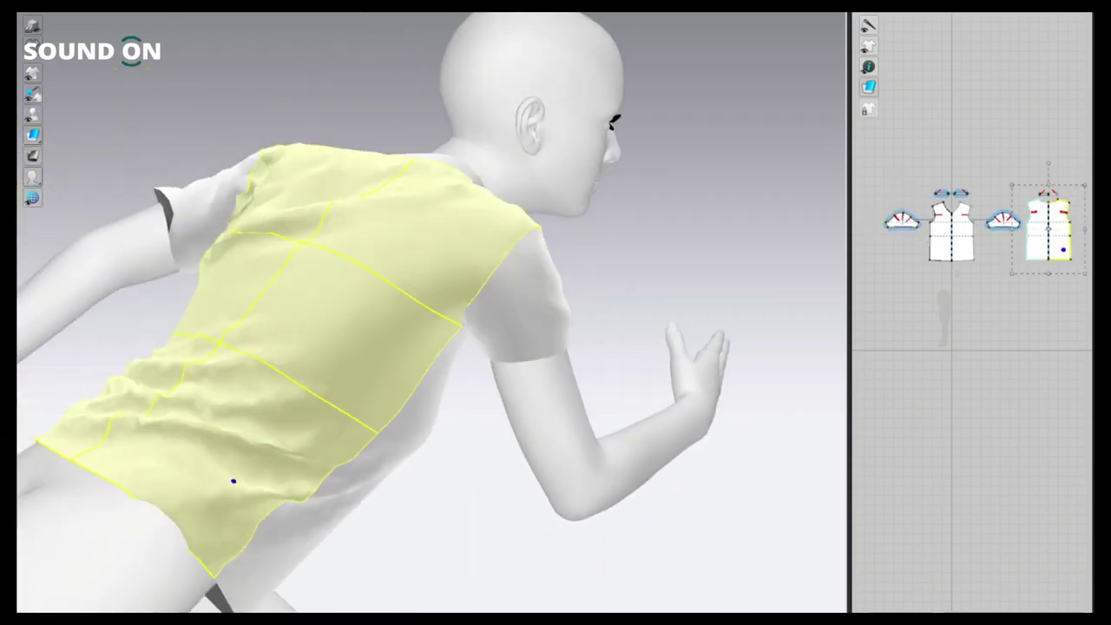
left_click(179, 196)
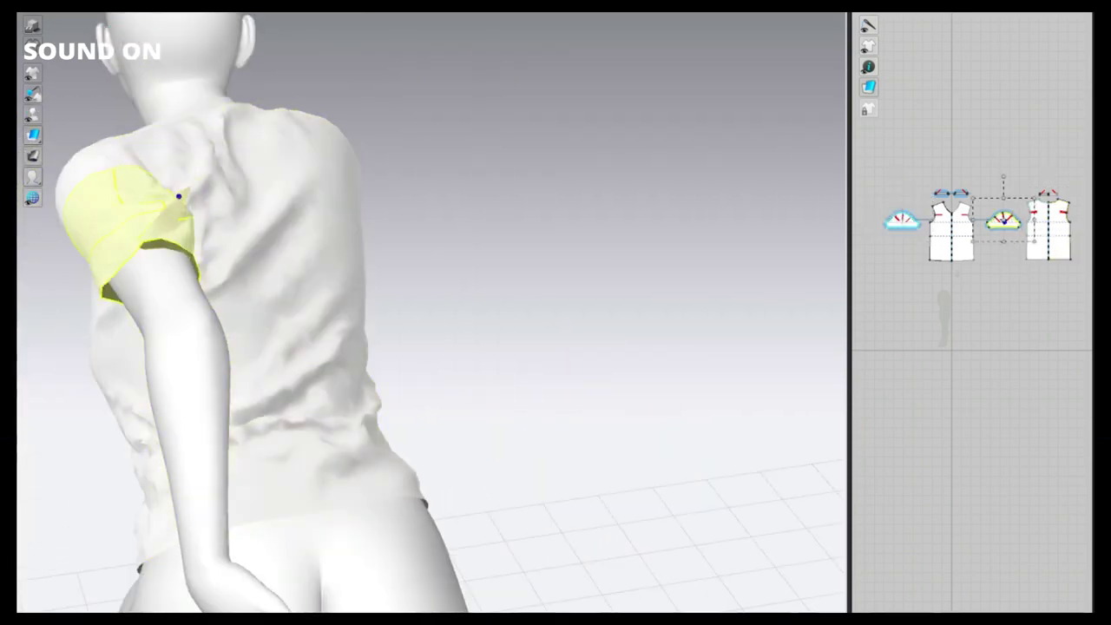
left_click(372, 401)
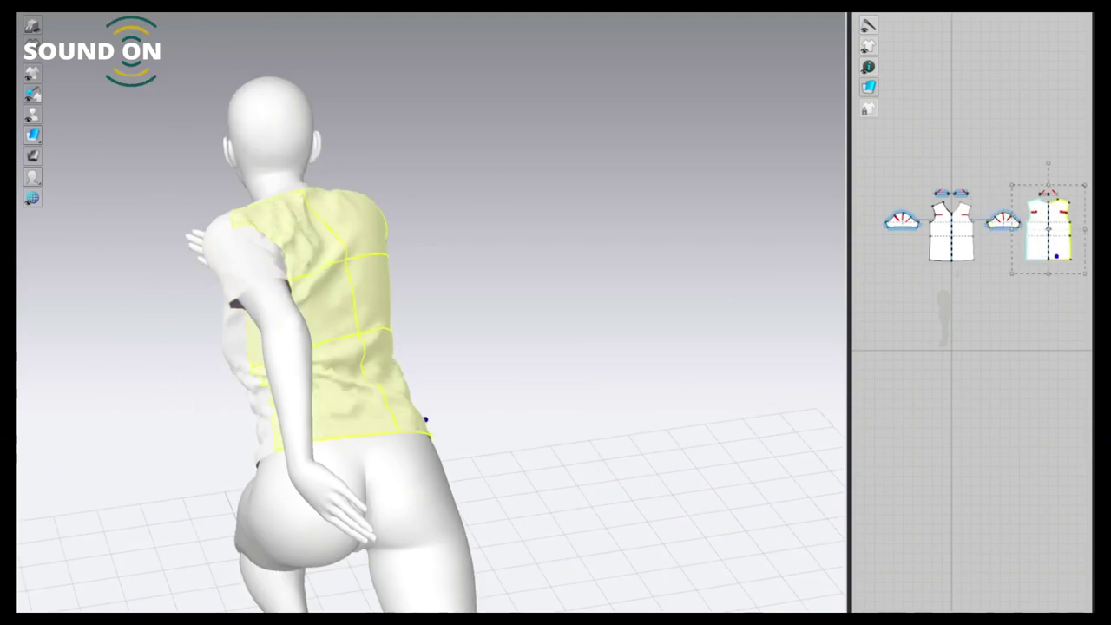
right_click_drag(426, 419, 454, 240)
left_click(454, 239)
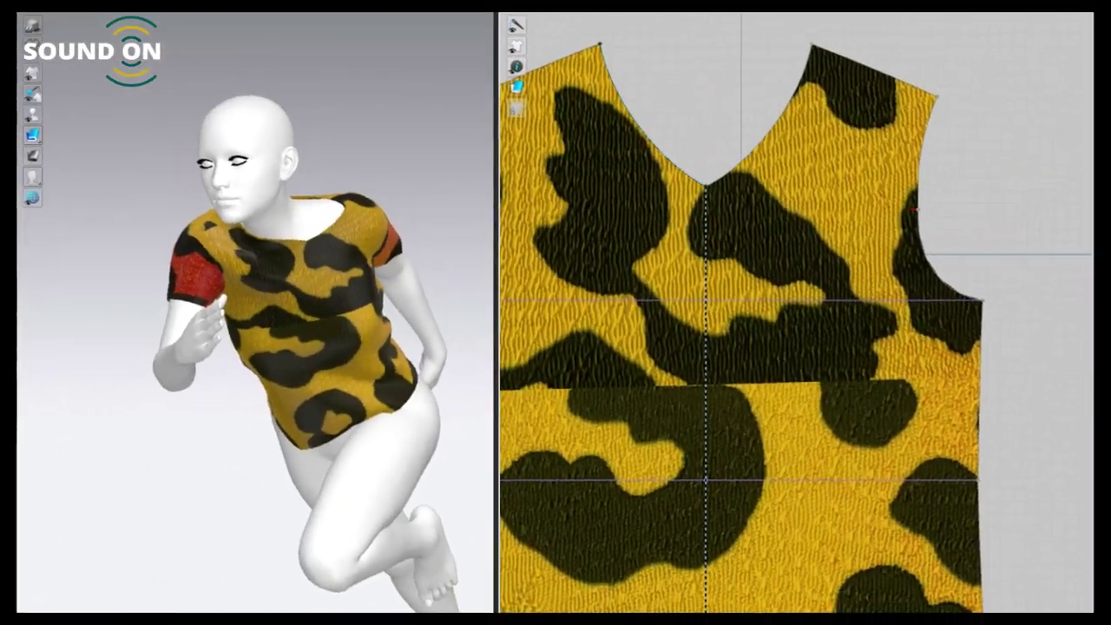
Step: Widen the front neckline by moving its top points inward an exact distance
scroll(706, 184, "down", 2)
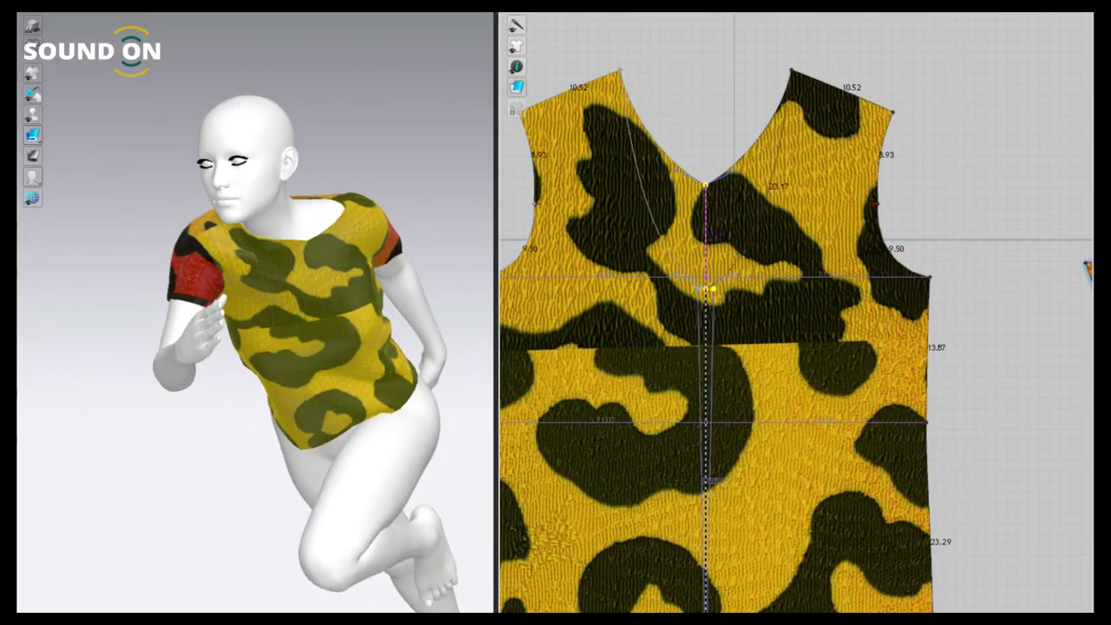
key("Return")
key("Return")
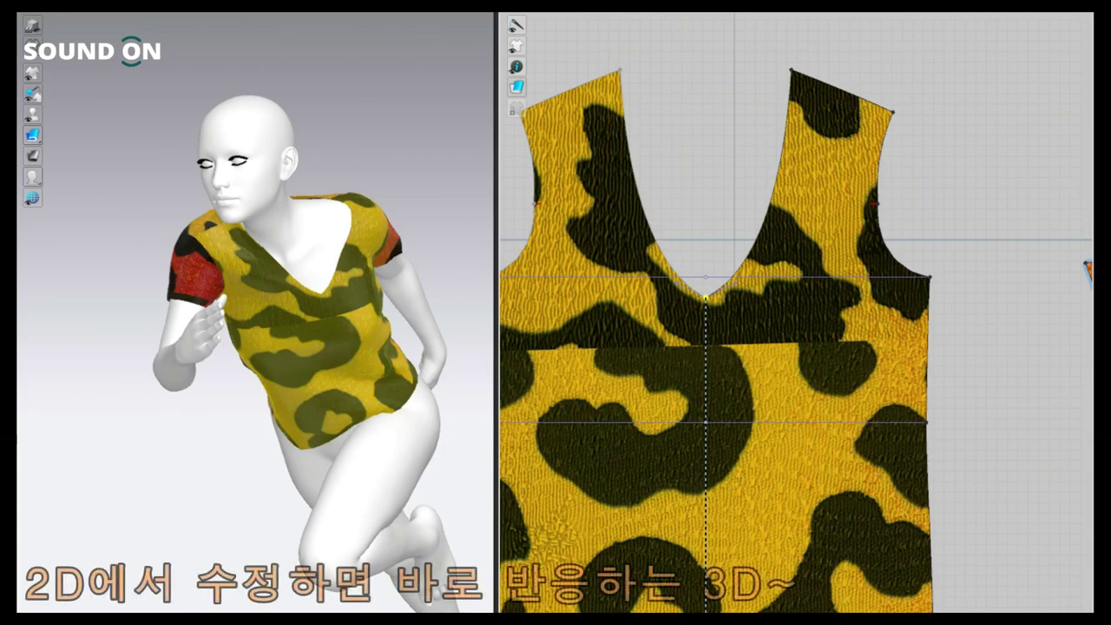
left_click_drag(621, 69, 638, 67)
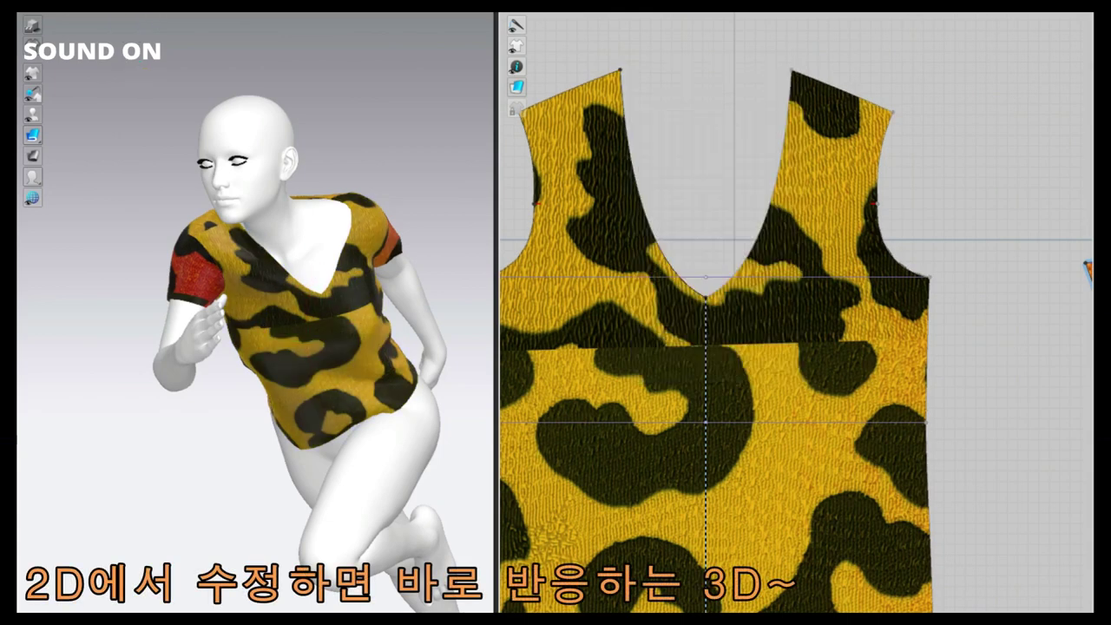
Step: Drop the front neck point lower into a deep scooped neckline and start lengthening the front hem
key("Return")
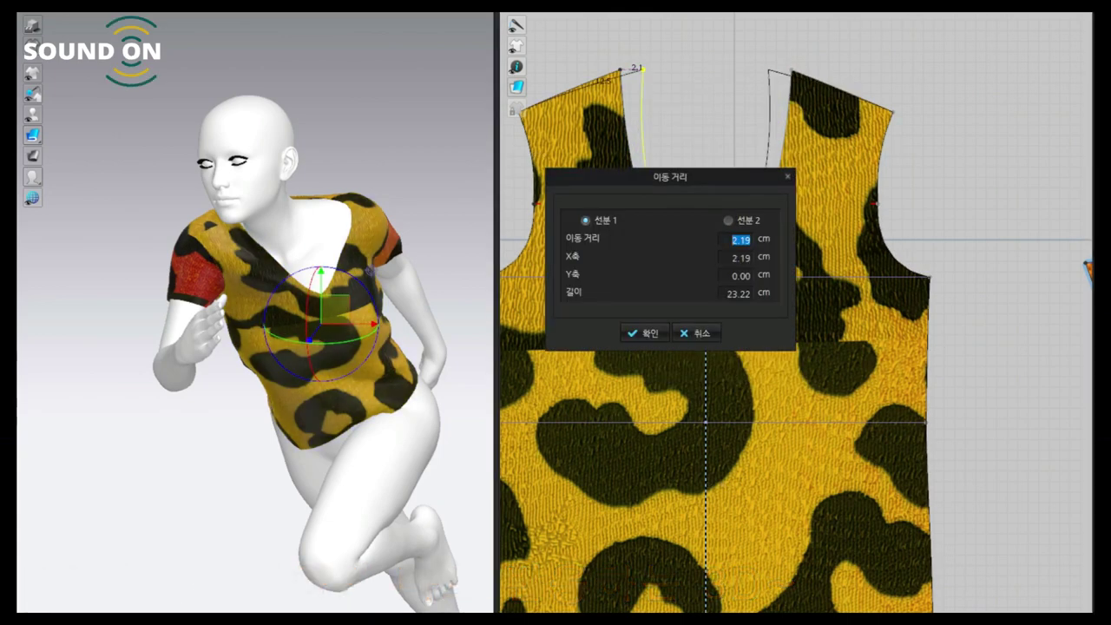
key("Return")
left_click_drag(705, 278, 705, 352)
key("Return")
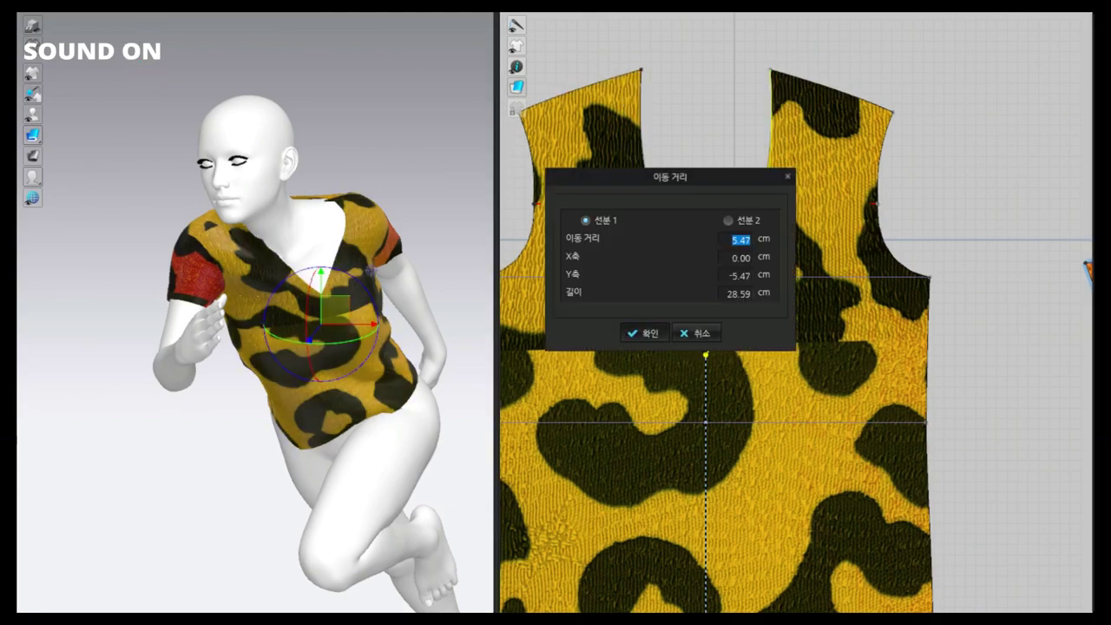
key("Return")
left_click(712, 434)
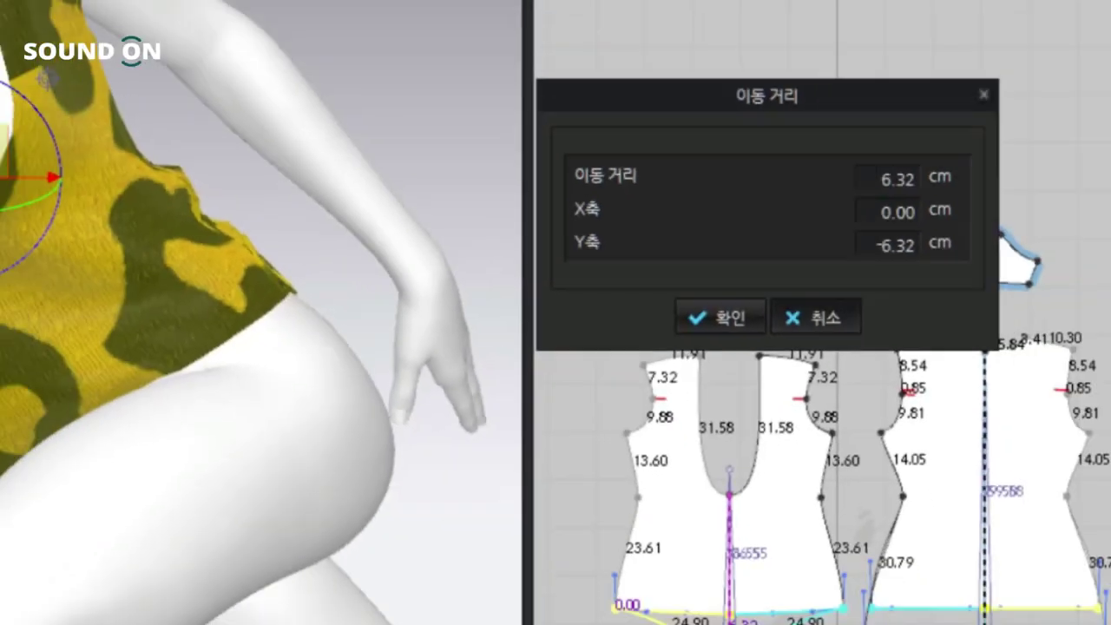
key("Return")
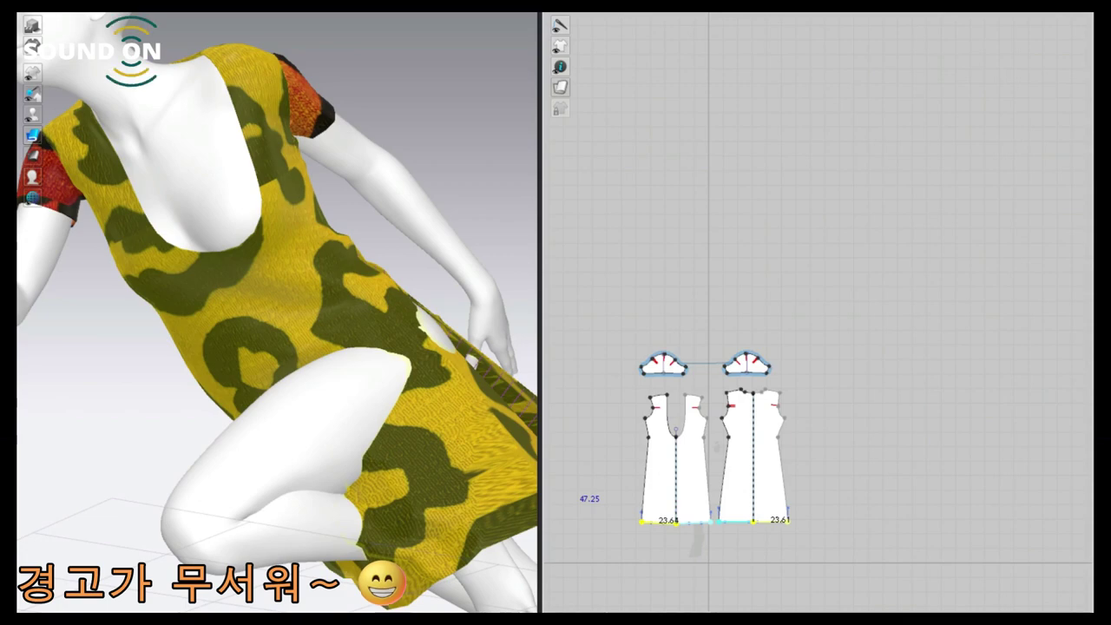
left_click(676, 461)
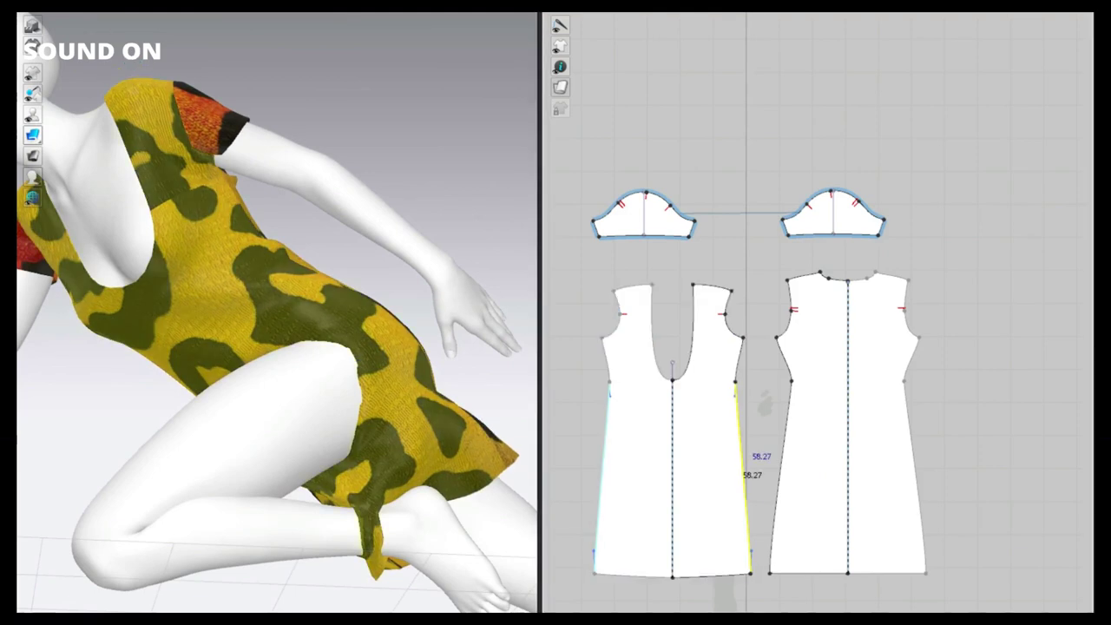
left_click(395, 274)
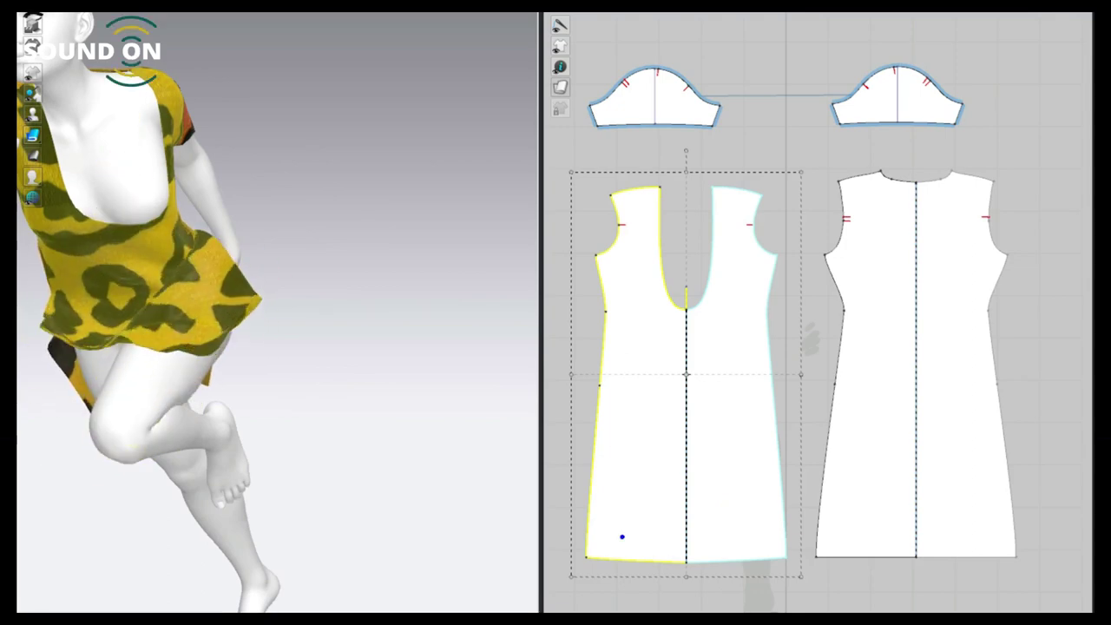
left_click(912, 365)
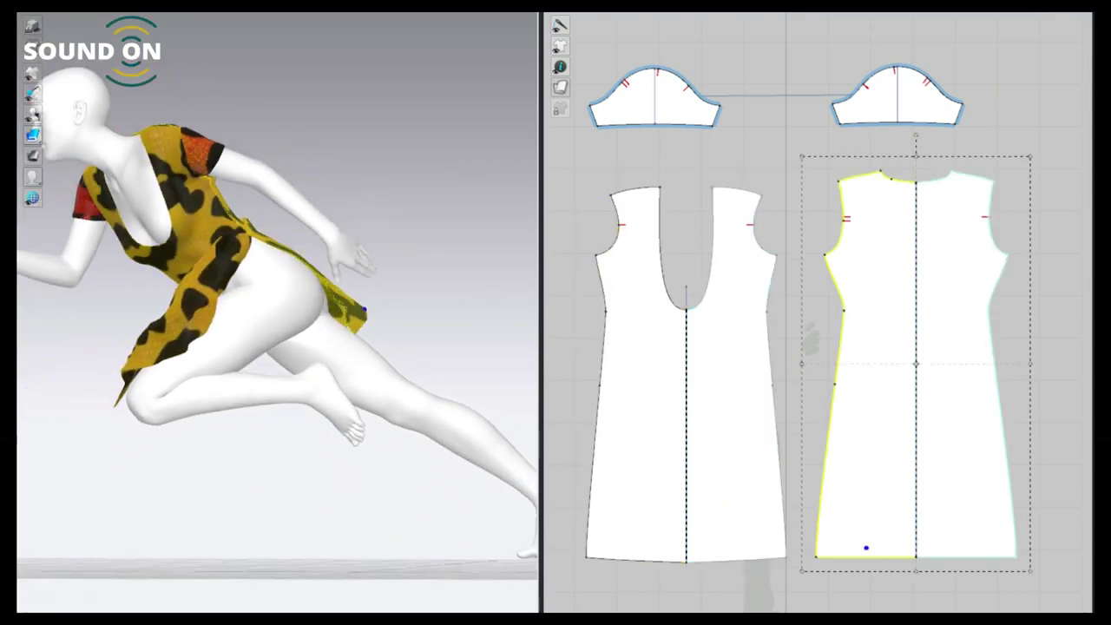
left_click(764, 532)
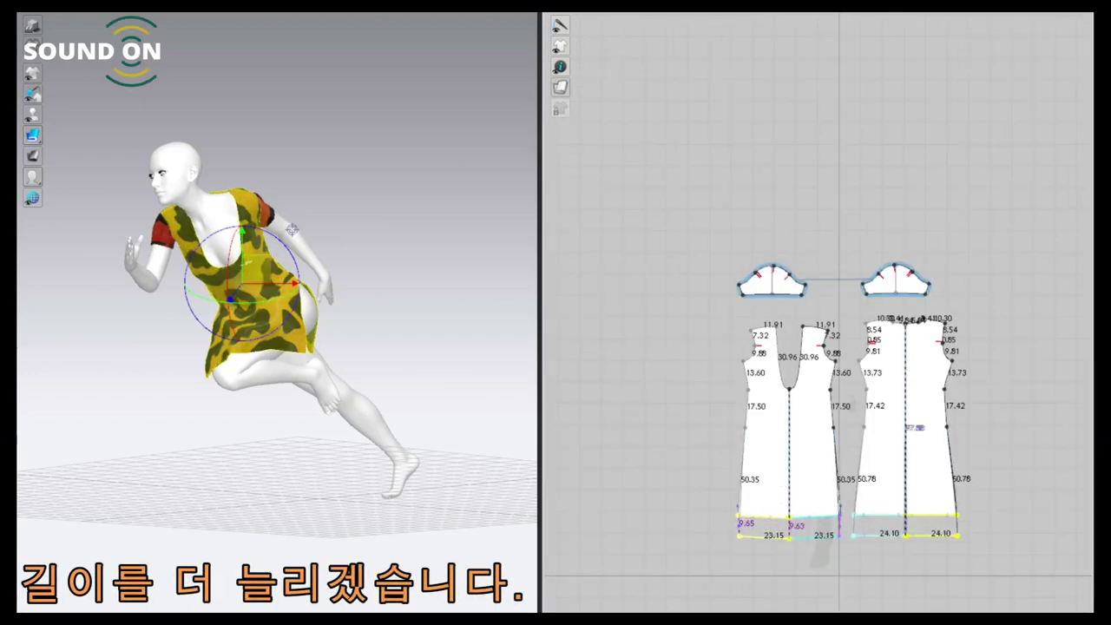
Step: Lower the dress hems by 20 cm so the dress reaches the knees
key("Return")
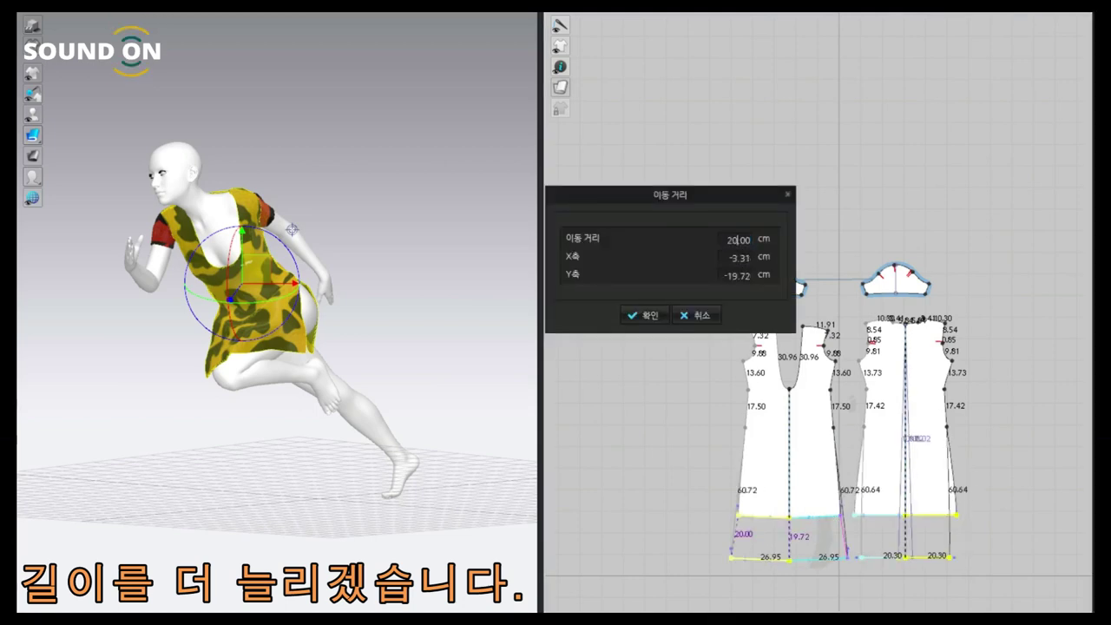
key("Return")
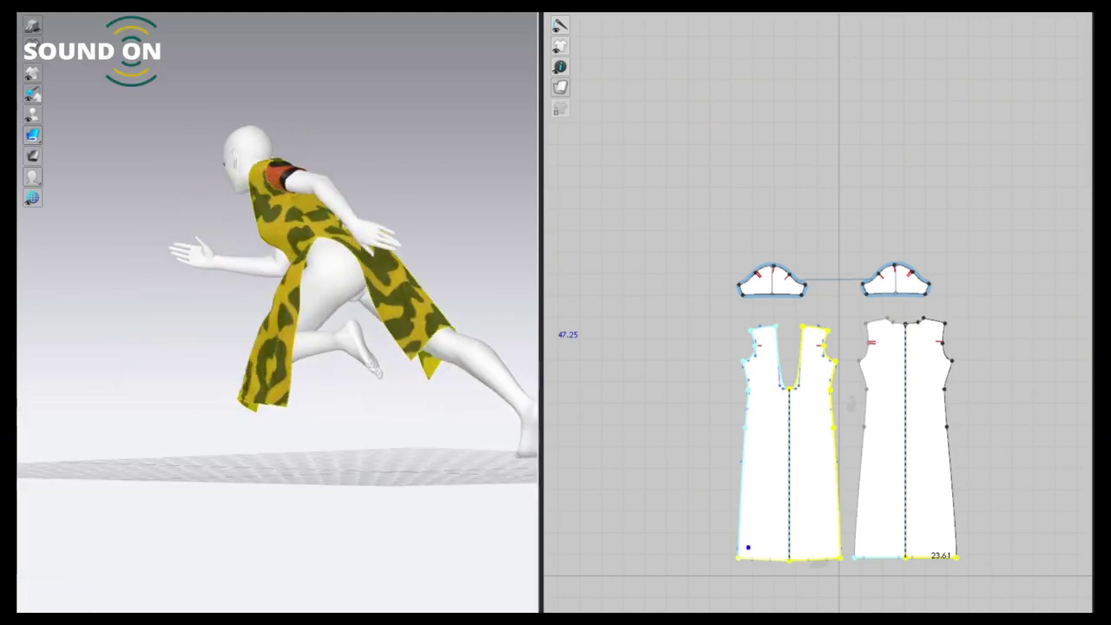
left_click(908, 435, "shift")
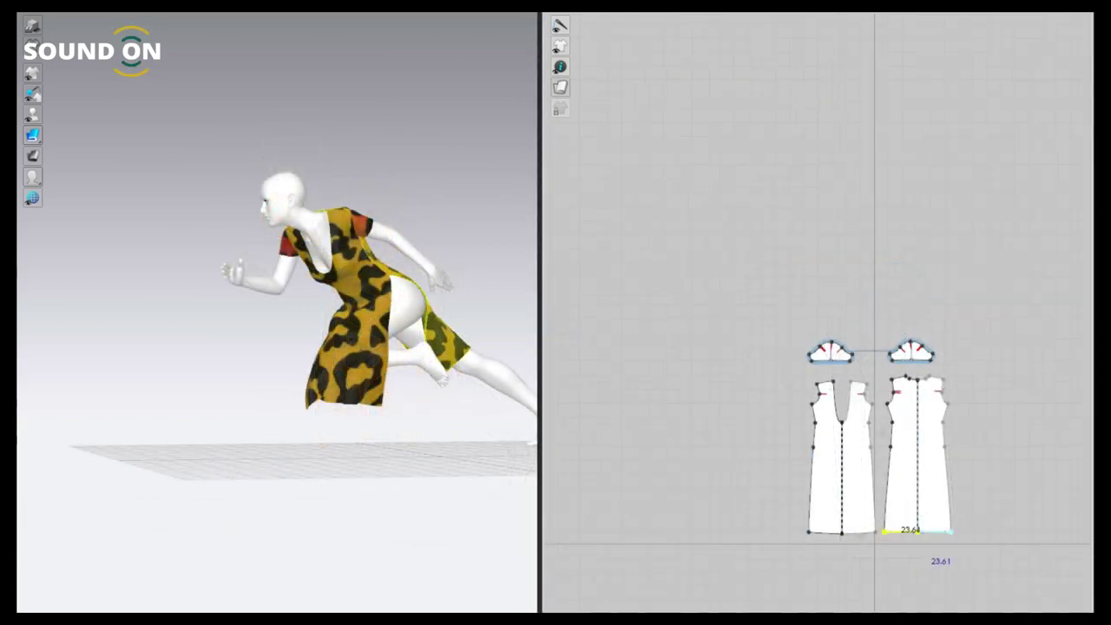
Step: Move the back panel's hem down an exact distance so the back hangs longer
key("Return")
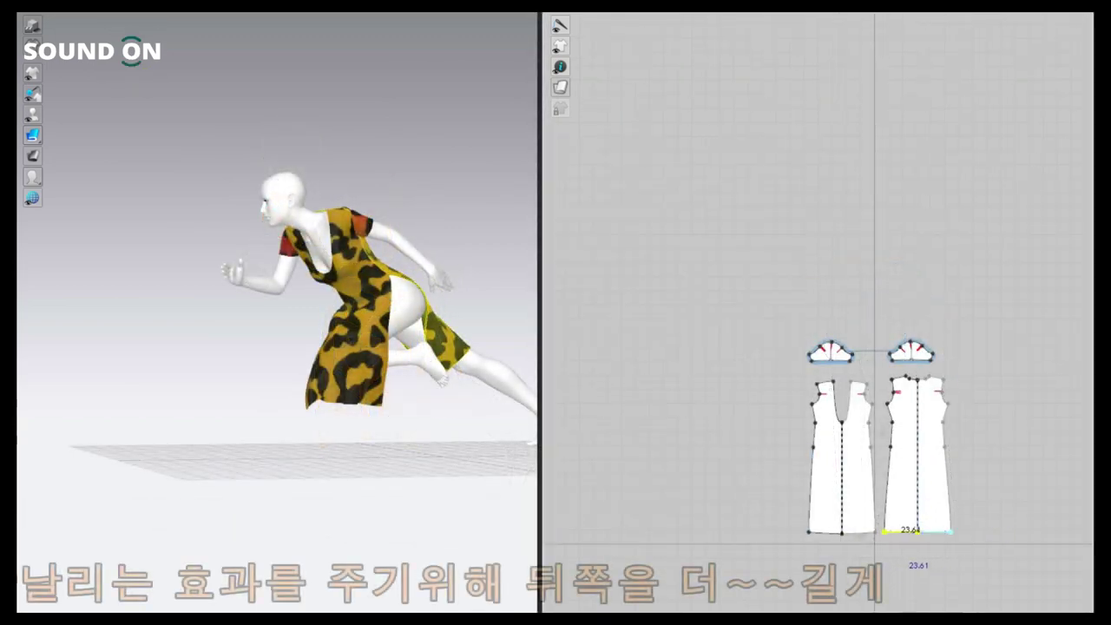
key("Return")
key("Return")
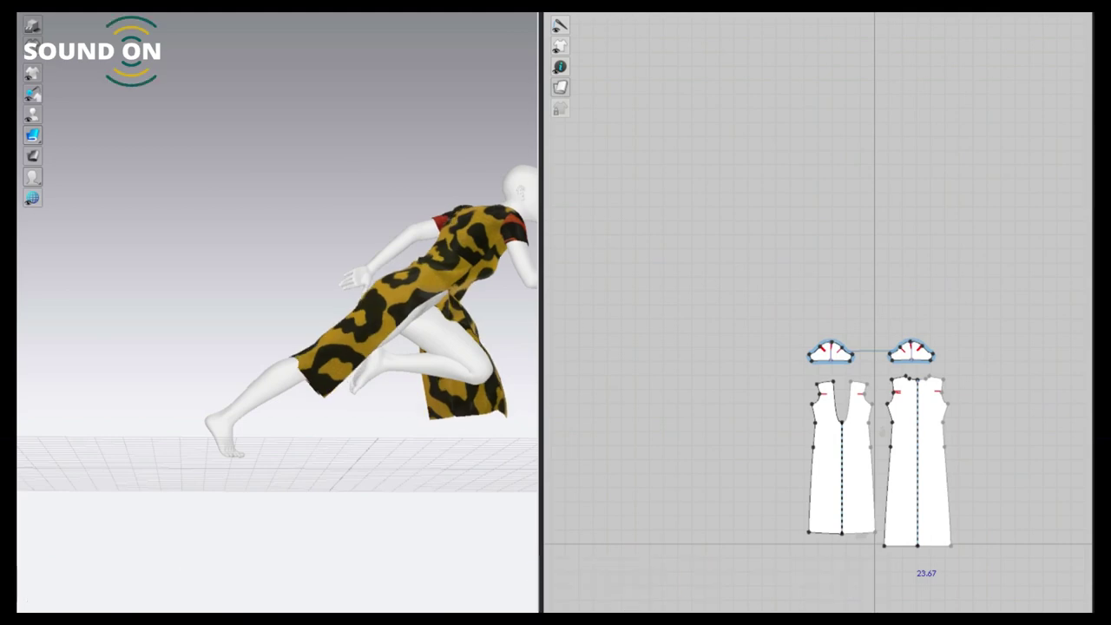
left_click(931, 540)
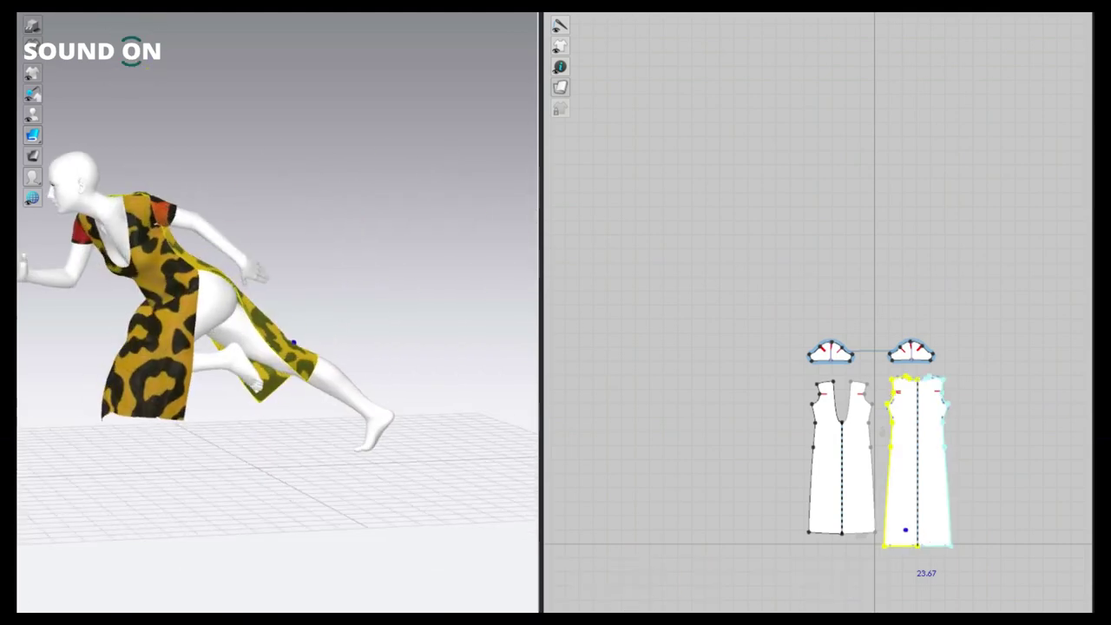
scroll(887, 505, "up", 3)
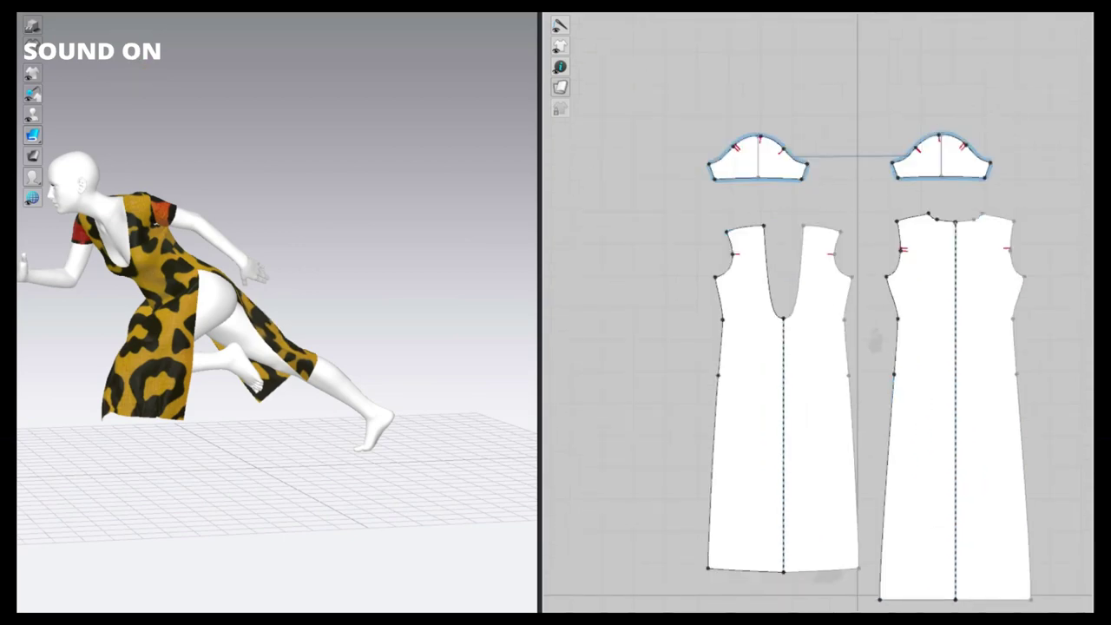
Step: Raise the front hem by 10 cm with an exact move distance
left_click_drag(762, 570, 763, 540)
right_click(762, 540)
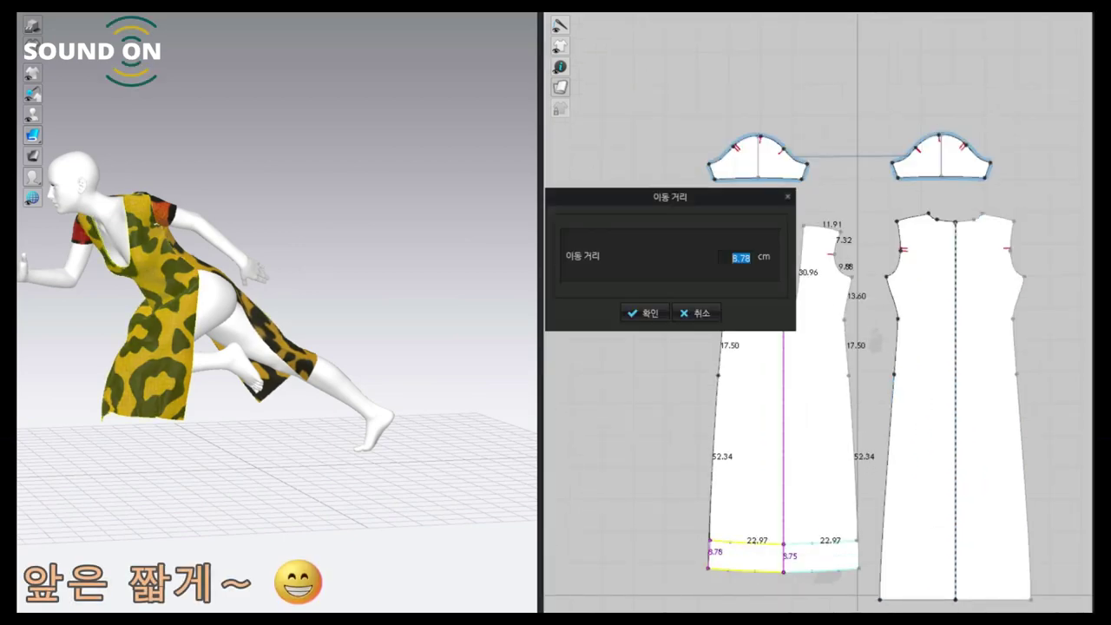
key("Return")
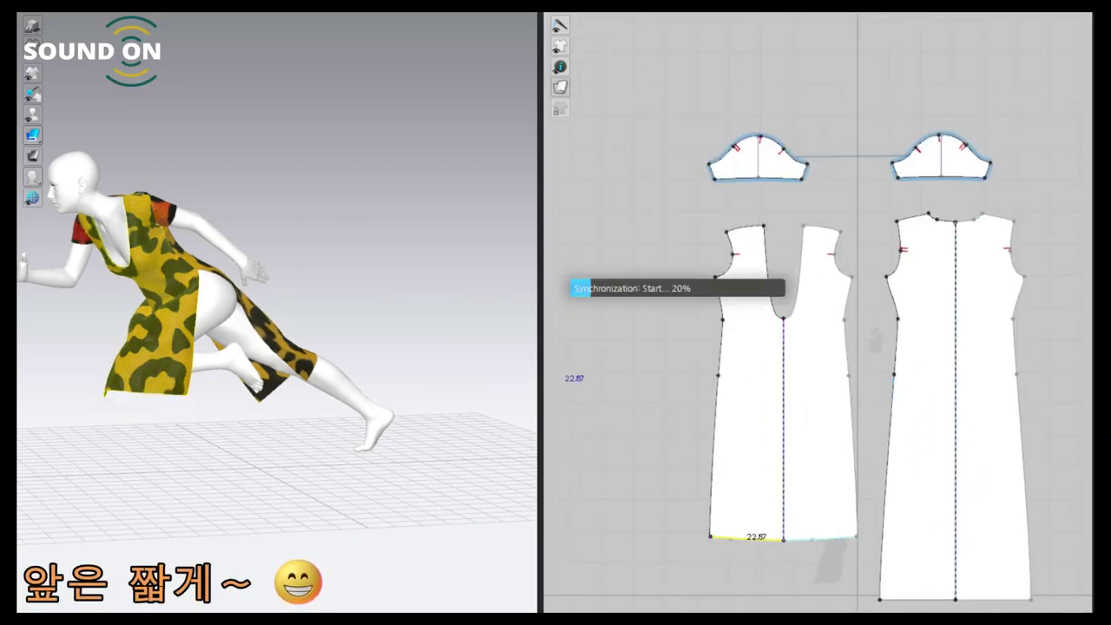